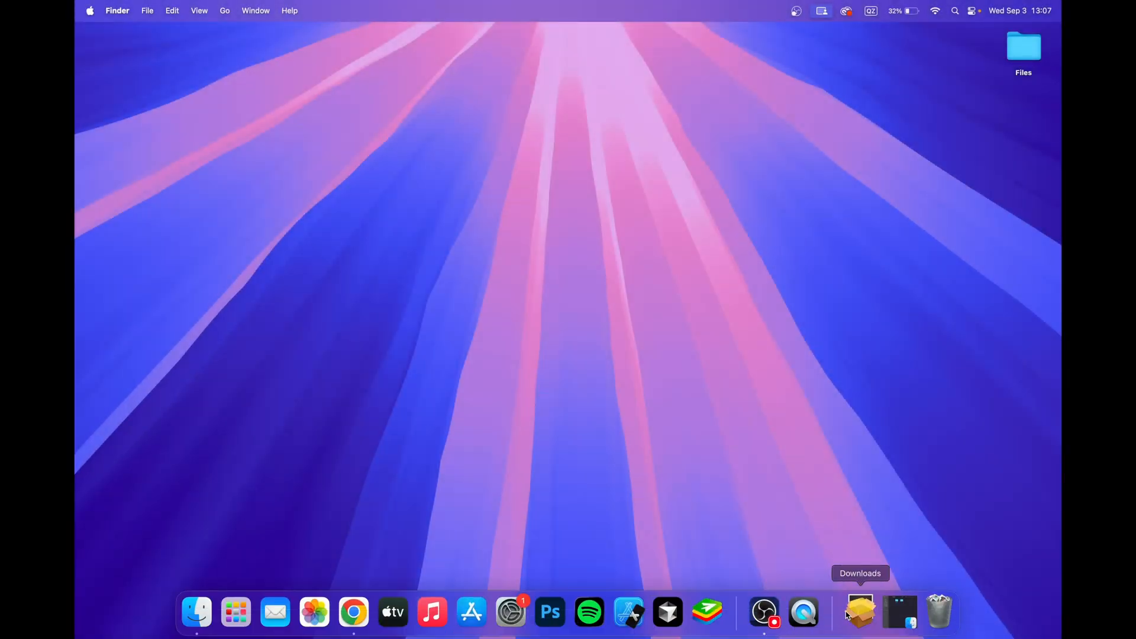
Launch BlueStacks Air from the Dock and start the Mac installer download from the BlueStacks site.
{"action": "left_click", "coordinate": [707, 612]}
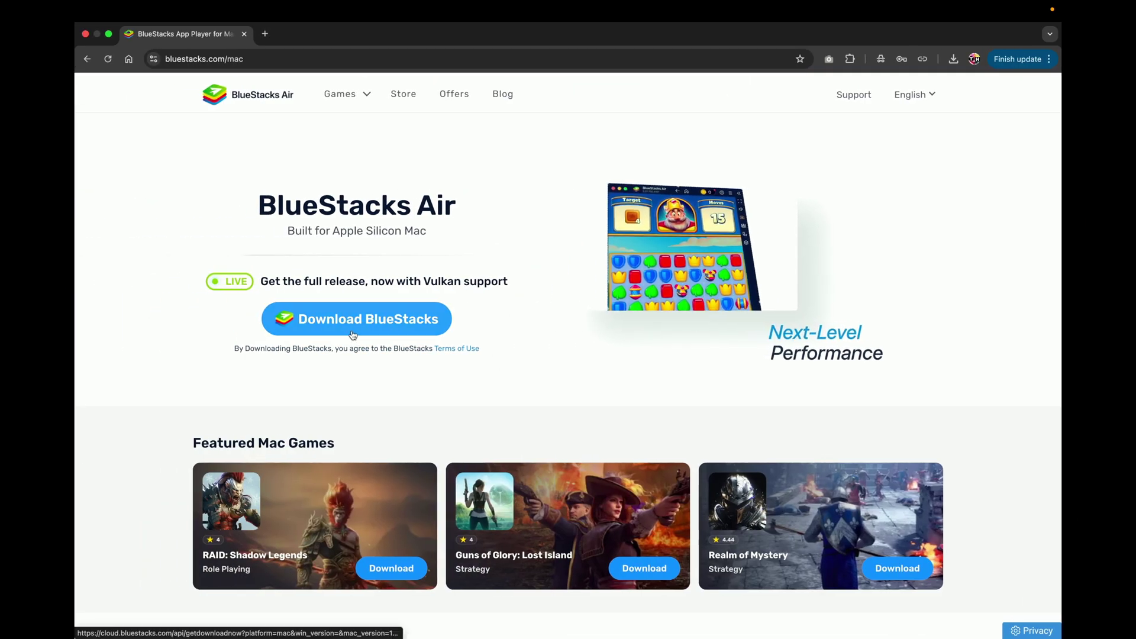
{"action": "left_click", "coordinate": [352, 329]}
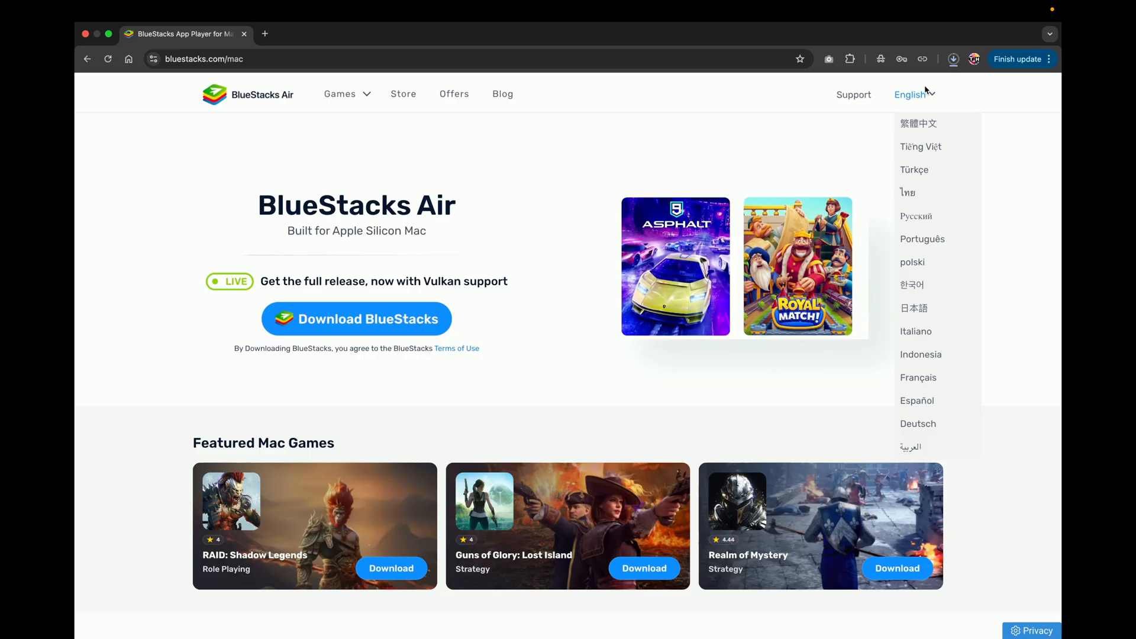
Open the downloaded BlueStacksInstaller.pkg from Chrome's recent downloads.
{"action": "left_click", "coordinate": [953, 59]}
{"action": "left_click", "coordinate": [907, 177]}
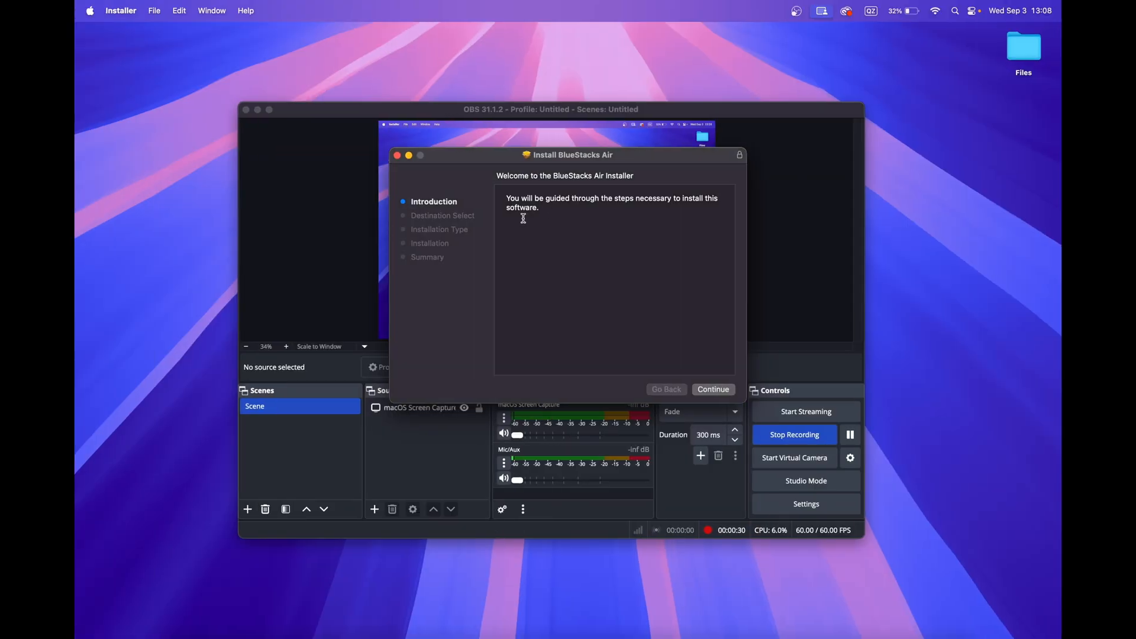
Switch to the installer on the second desktop and run the standard install on Macintosh HD.
{"action": "key", "text": "ctrl+Up"}
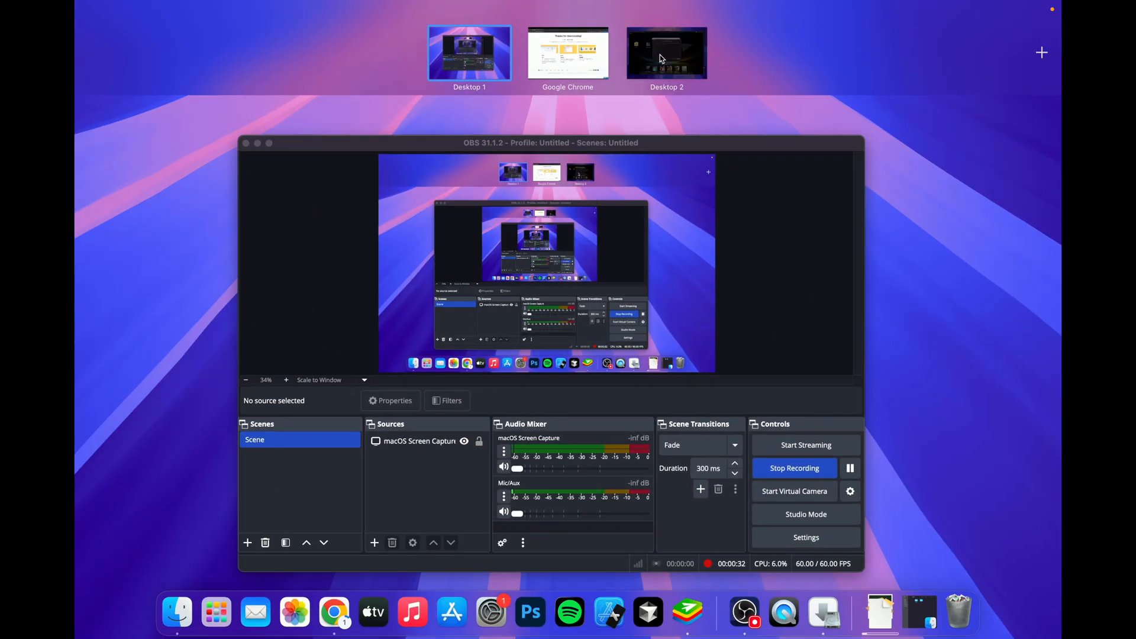
{"action": "left_click", "coordinate": [657, 64]}
{"action": "left_click", "coordinate": [716, 388]}
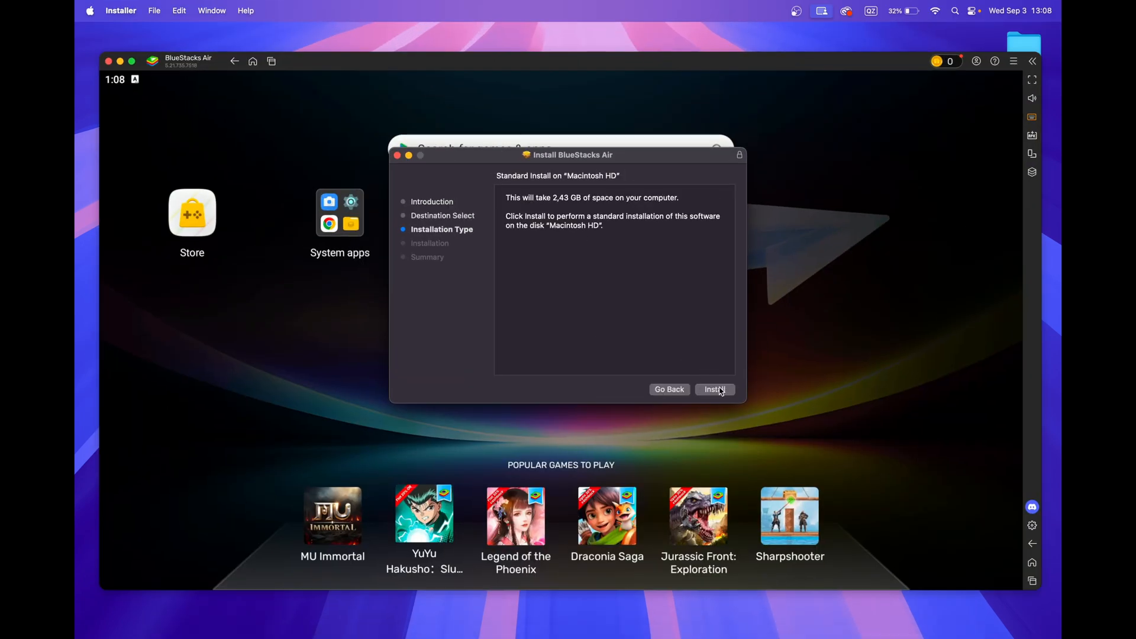
{"action": "left_click", "coordinate": [397, 155]}
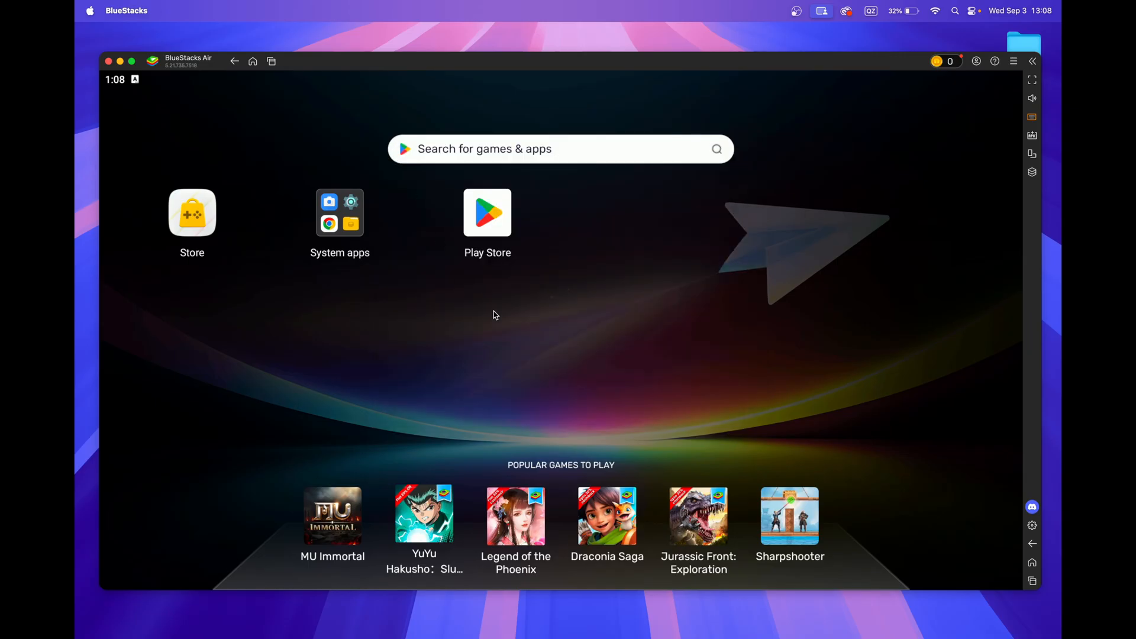
Go to the BlueStacks home screen and look inside the System apps folder, then close it.
{"action": "left_click", "coordinate": [1032, 563]}
{"action": "left_click", "coordinate": [354, 228]}
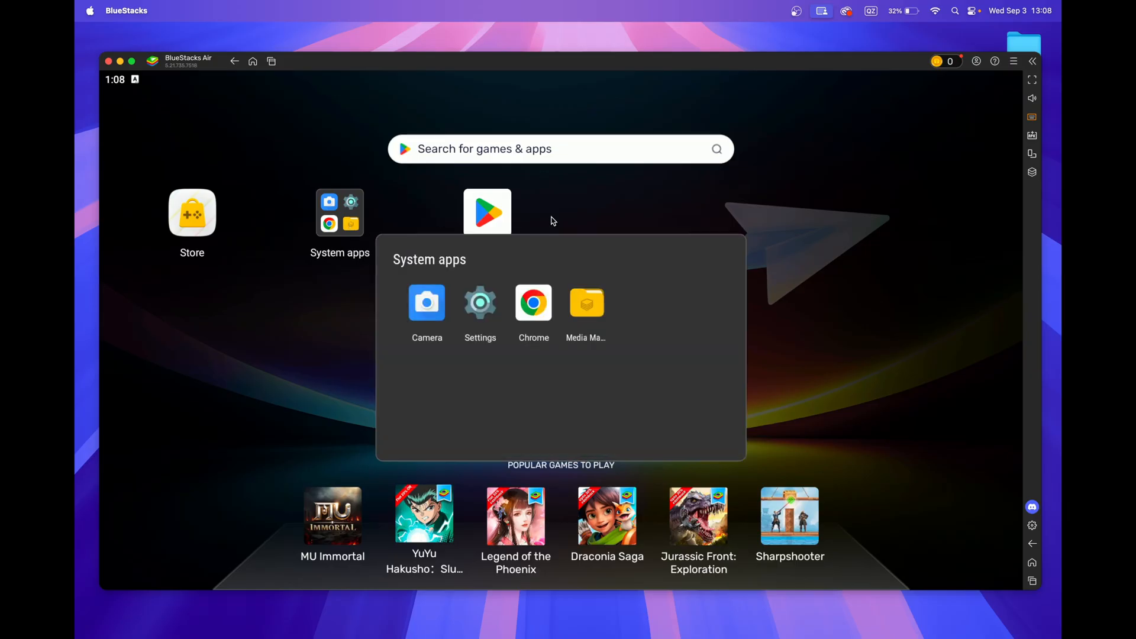
{"action": "left_click", "coordinate": [553, 220]}
Open the Play Store and bring up the Overmortal game's detail page from Suggested for you.
{"action": "left_click", "coordinate": [488, 218]}
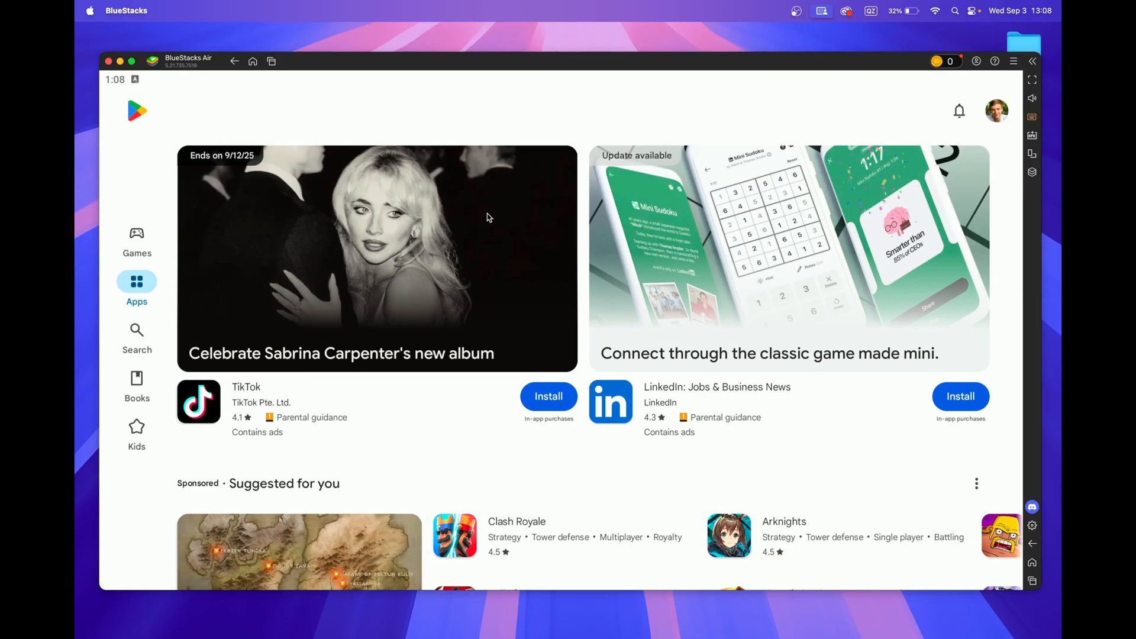
{"action": "scroll", "coordinate": [542, 487], "scroll_direction": "down", "scroll_amount": 5}
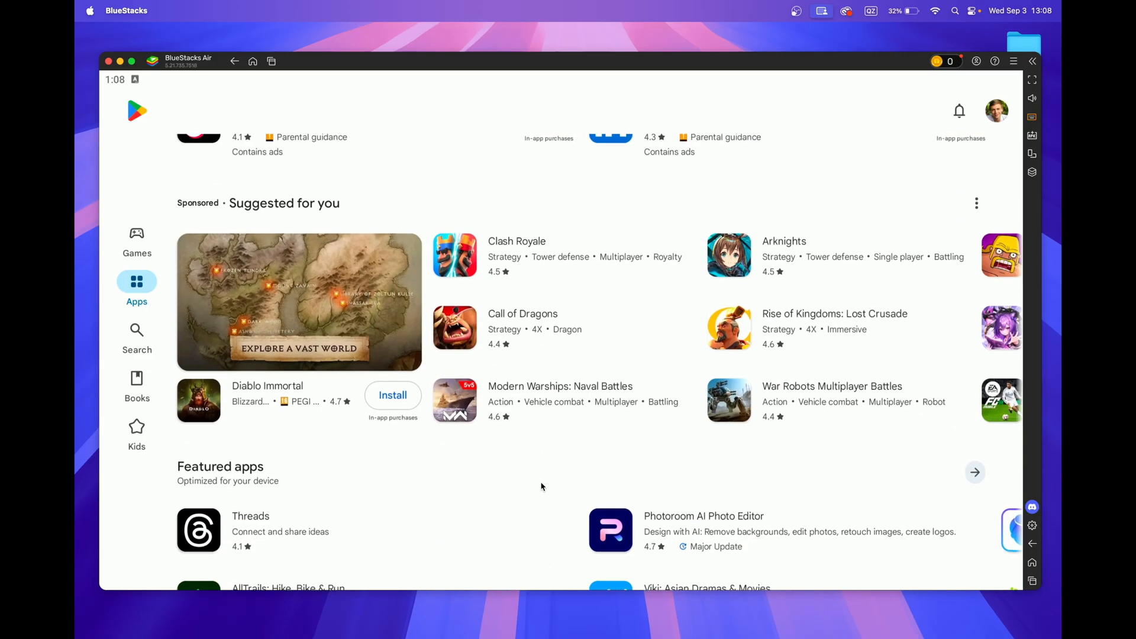
{"action": "scroll", "coordinate": [687, 384], "scroll_direction": "right", "scroll_amount": 3}
{"action": "scroll", "coordinate": [686, 384], "scroll_direction": "right", "scroll_amount": 2}
{"action": "left_click", "coordinate": [746, 276]}
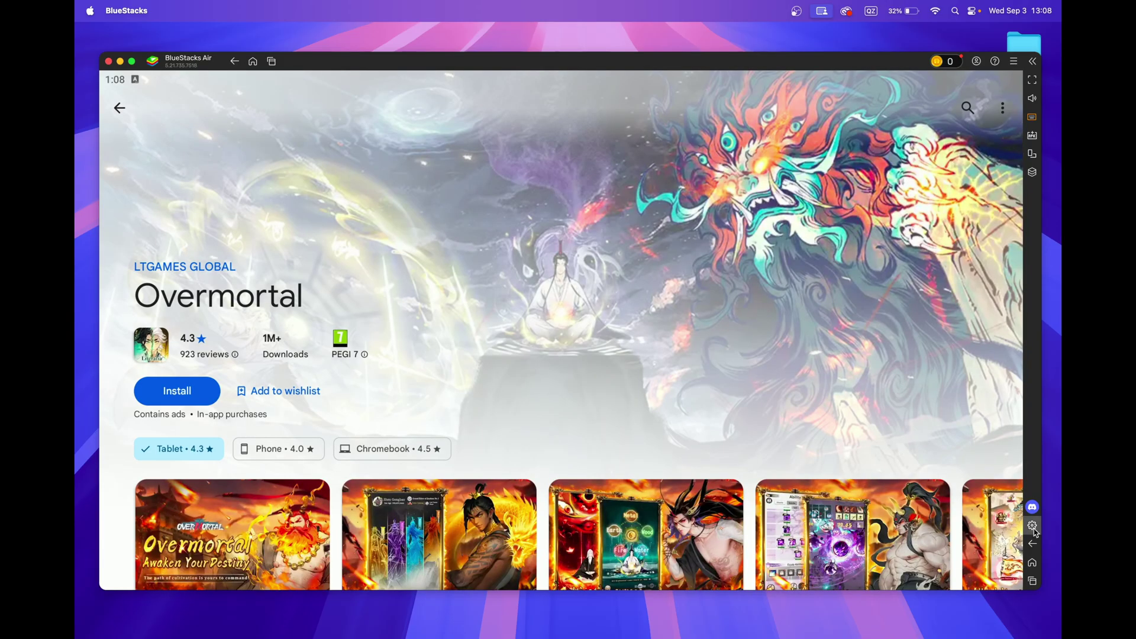
Review Performance, Display and Phone settings, keeping the Samsung Galaxy S21 Ultra profile, then return to Overmortal.
{"action": "left_click", "coordinate": [1031, 526]}
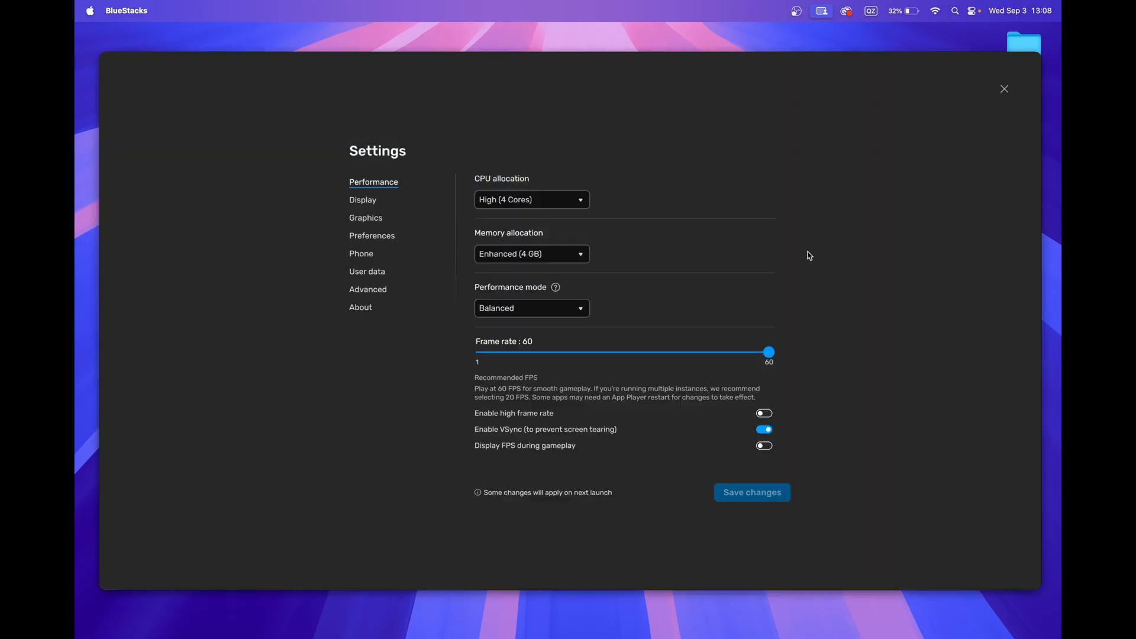
{"action": "left_click", "coordinate": [359, 204]}
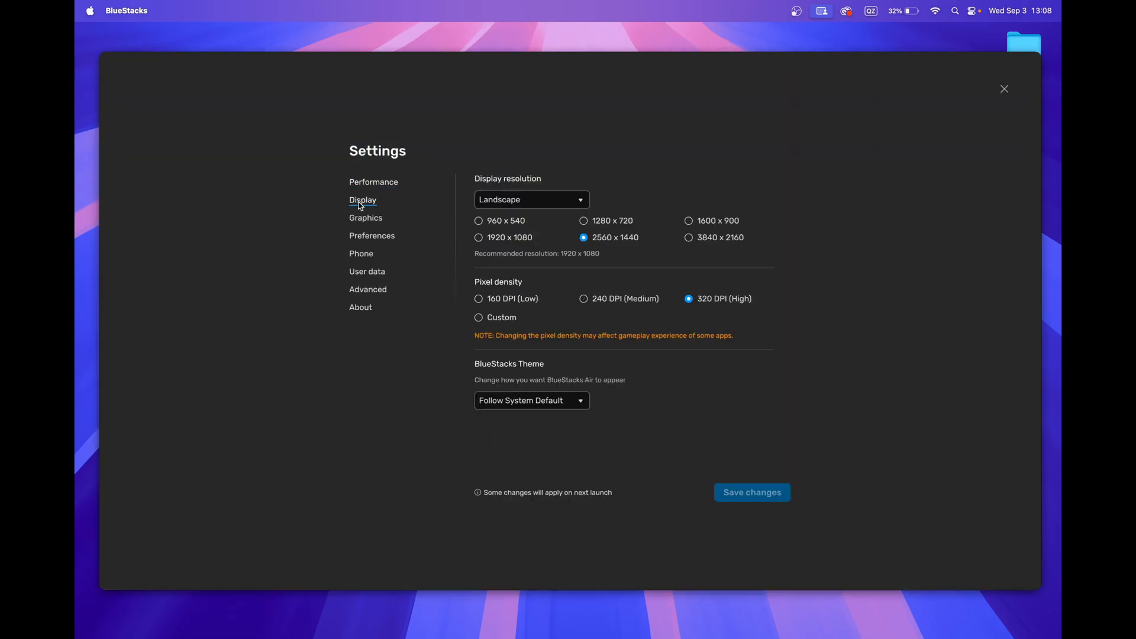
{"action": "left_click", "coordinate": [361, 254]}
{"action": "left_click", "coordinate": [477, 226]}
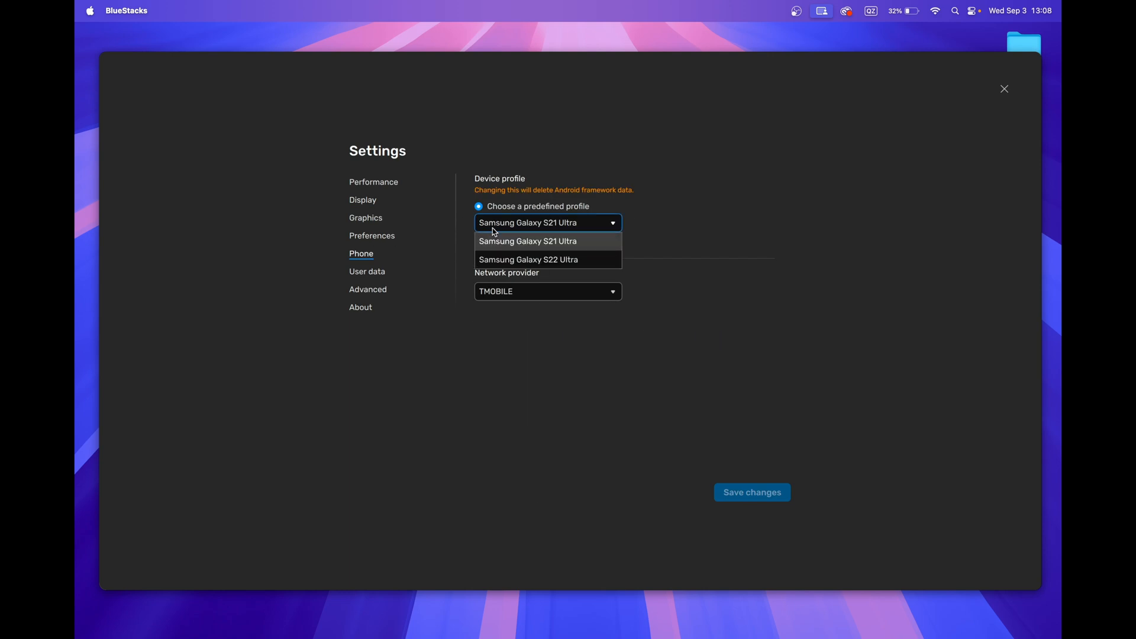
{"action": "left_click", "coordinate": [457, 382]}
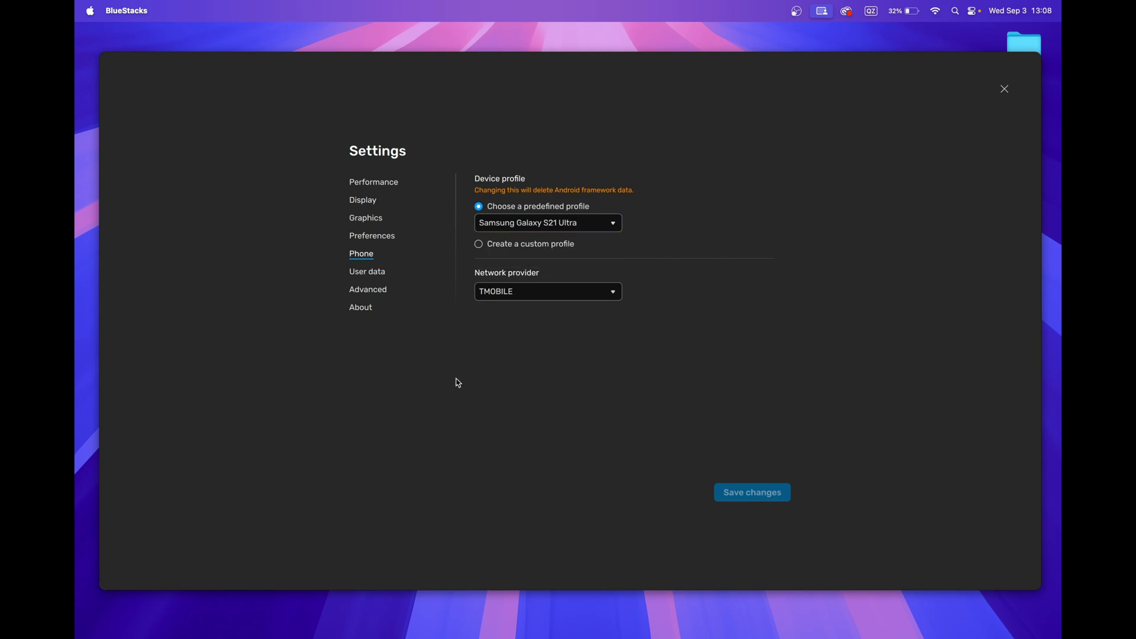
{"action": "left_click", "coordinate": [1005, 90]}
{"action": "scroll", "coordinate": [786, 309], "scroll_direction": "down", "scroll_amount": 10}
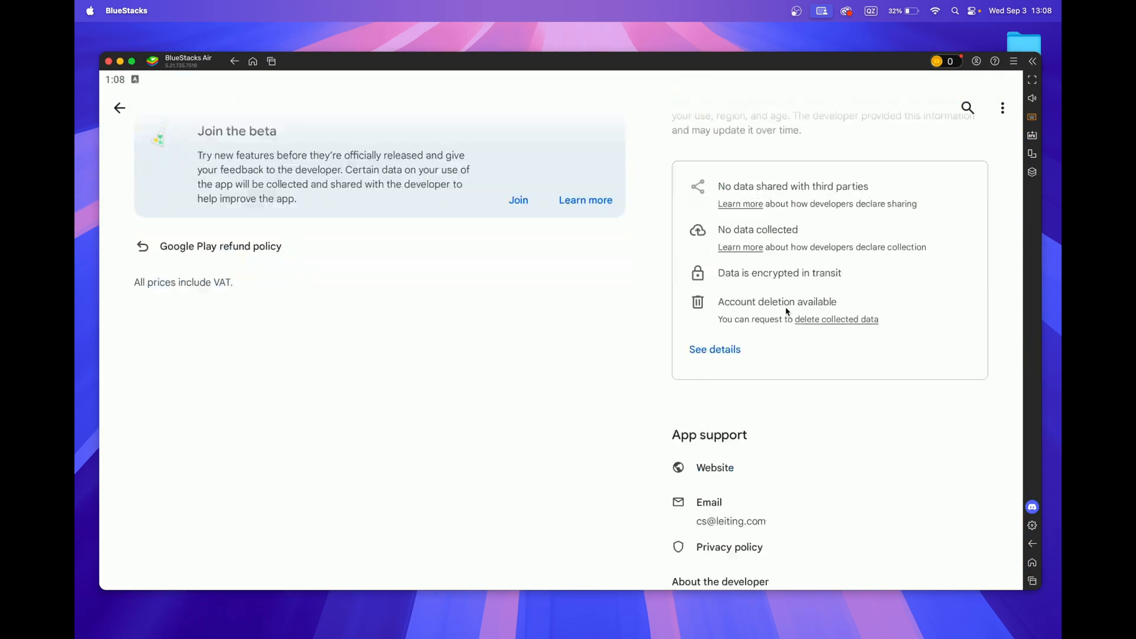
{"action": "scroll", "coordinate": [787, 309], "scroll_direction": "up", "scroll_amount": 5}
{"action": "scroll", "coordinate": [786, 306], "scroll_direction": "up", "scroll_amount": 3}
{"action": "scroll", "coordinate": [785, 307], "scroll_direction": "up", "scroll_amount": 3}
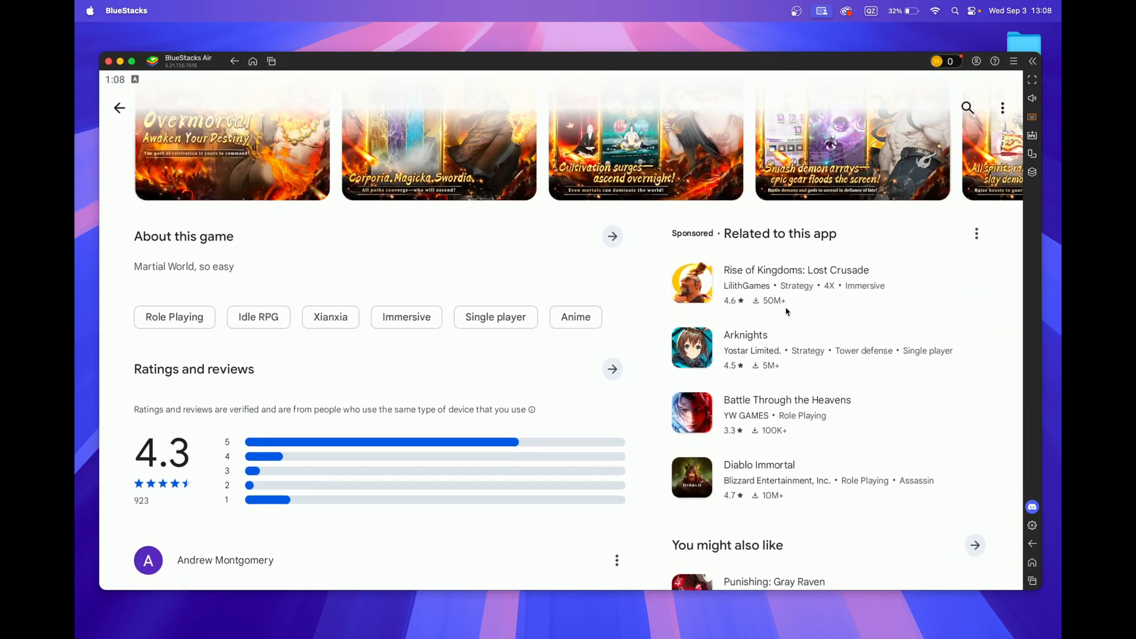